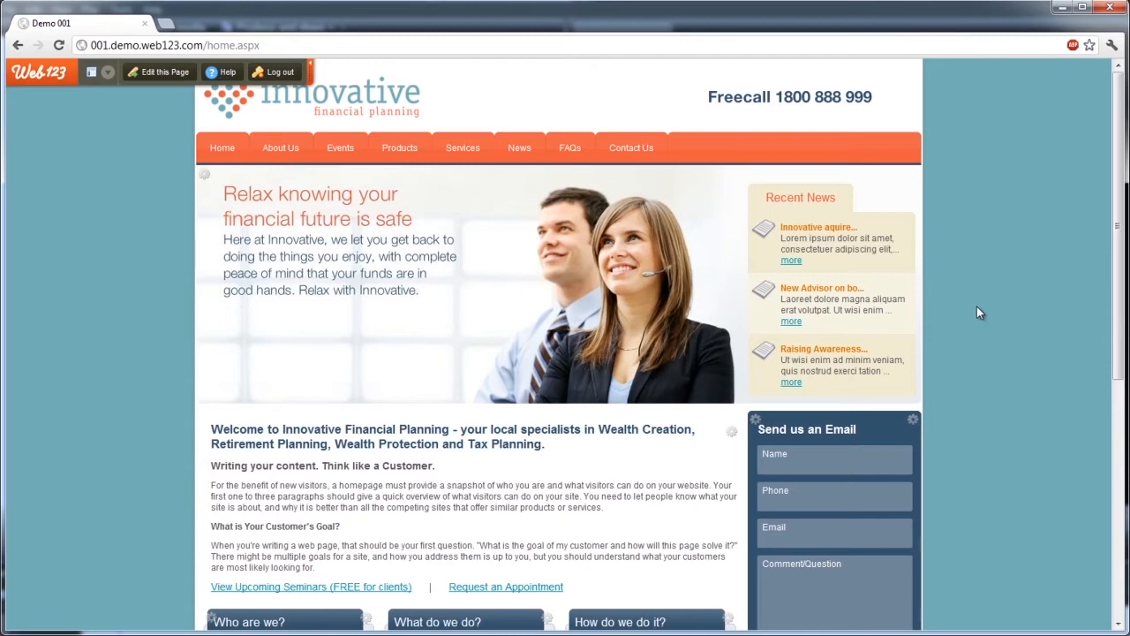
Step: Open the site's FAQs page and look over its content area
click(570, 148)
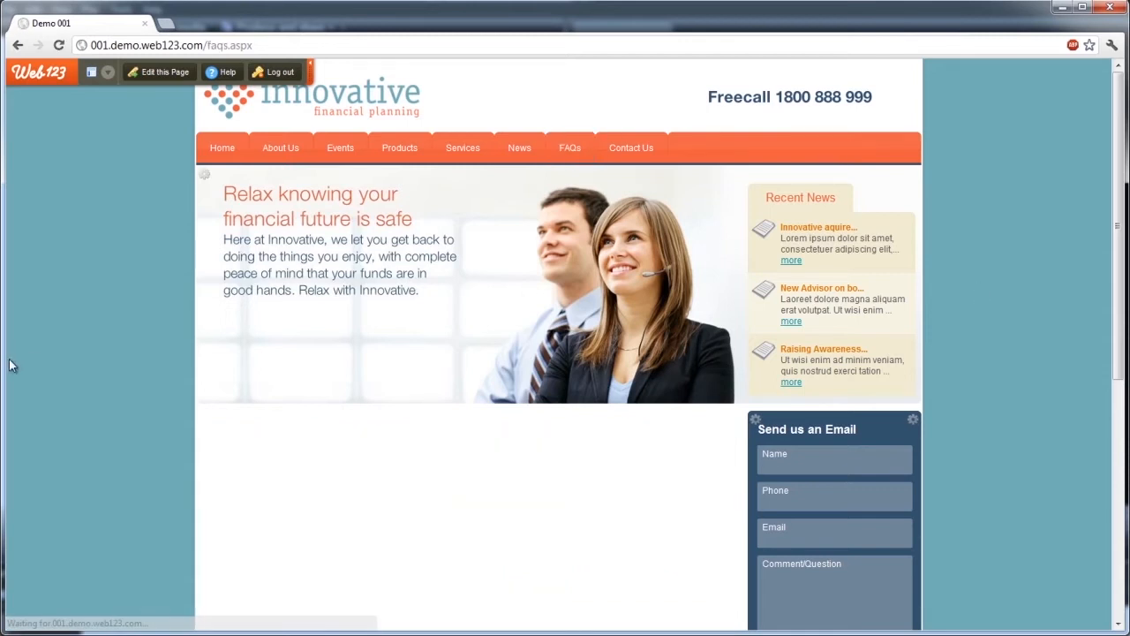
scroll(76, 327, down, 3)
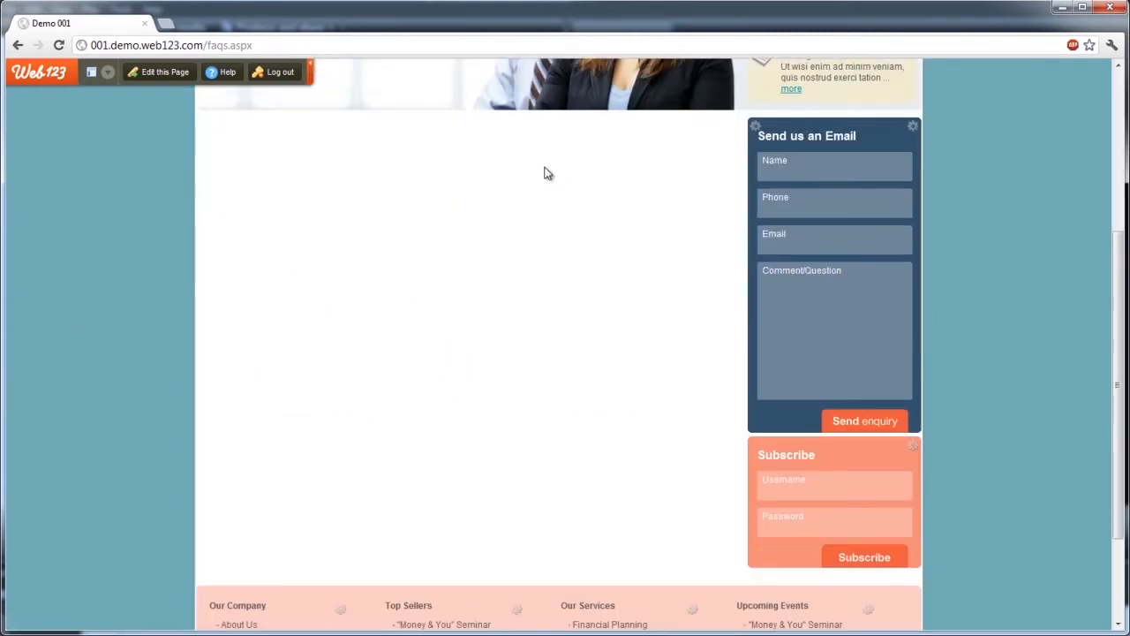
scroll(559, 336, up, 3)
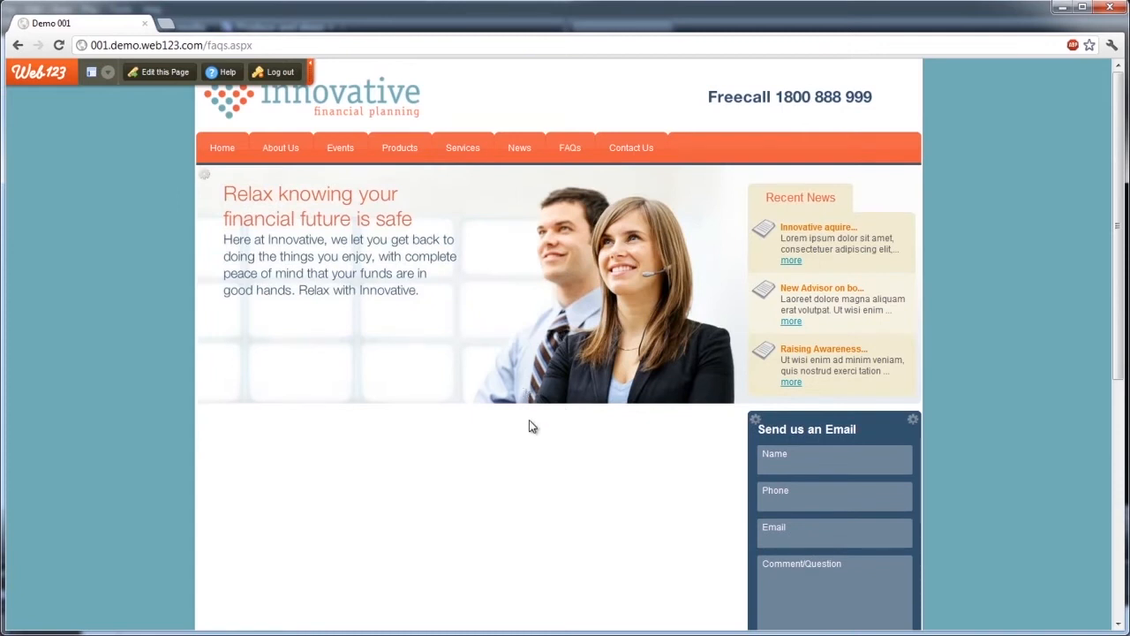
Step: Create a new text item titled "Testing" with the content "Testing123" and save it
click(336, 76)
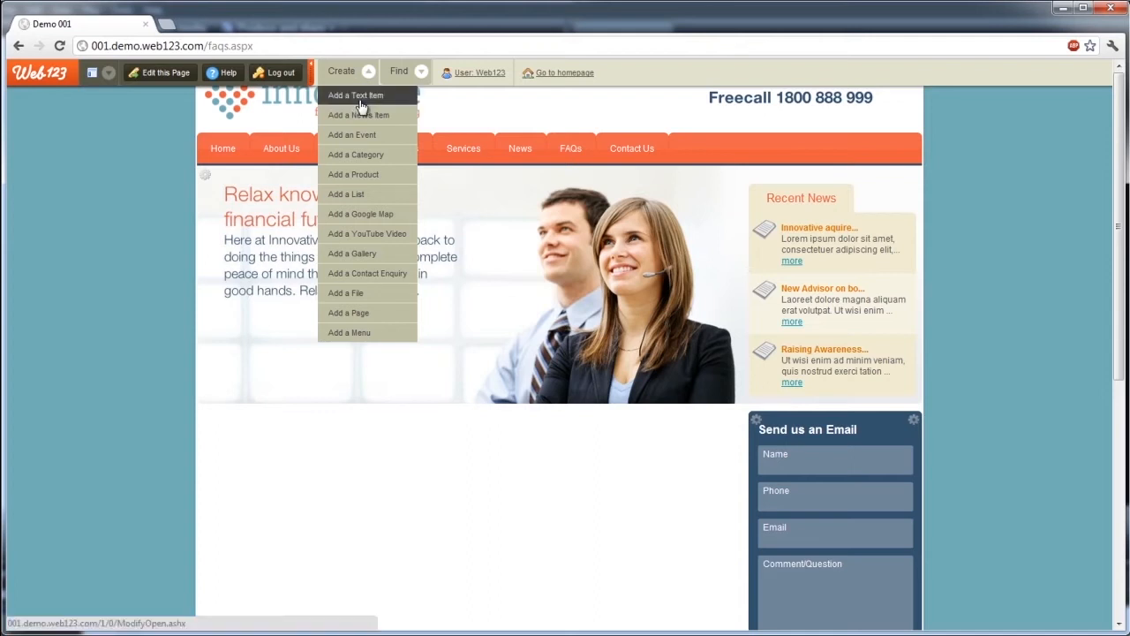
click(356, 94)
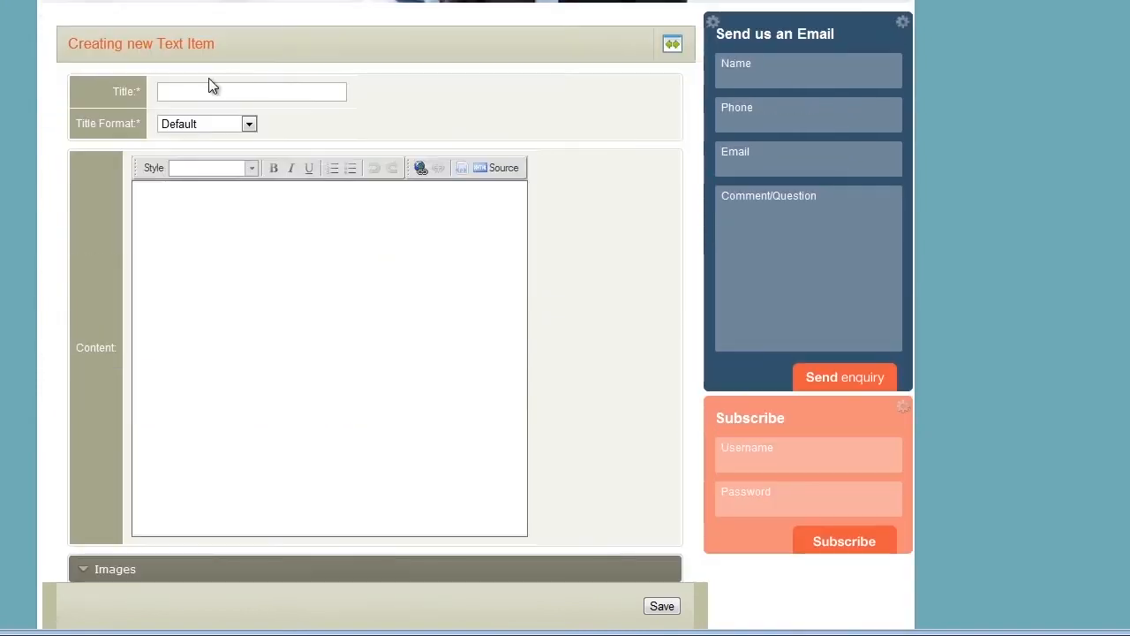
click(197, 94)
text(Testing)
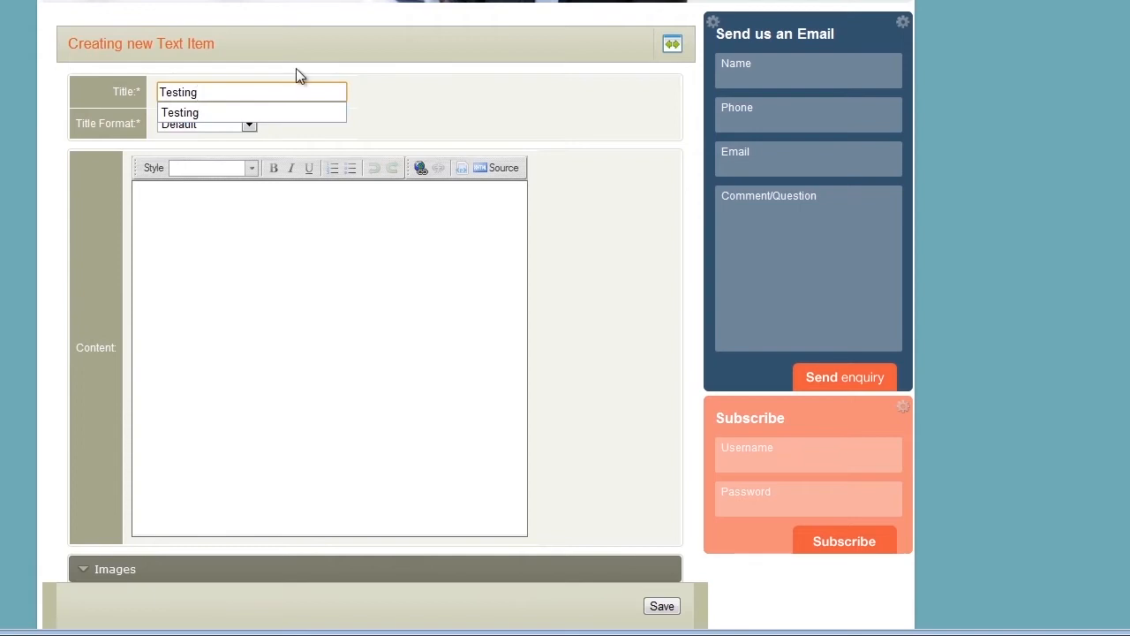
click(282, 237)
text(Testing)
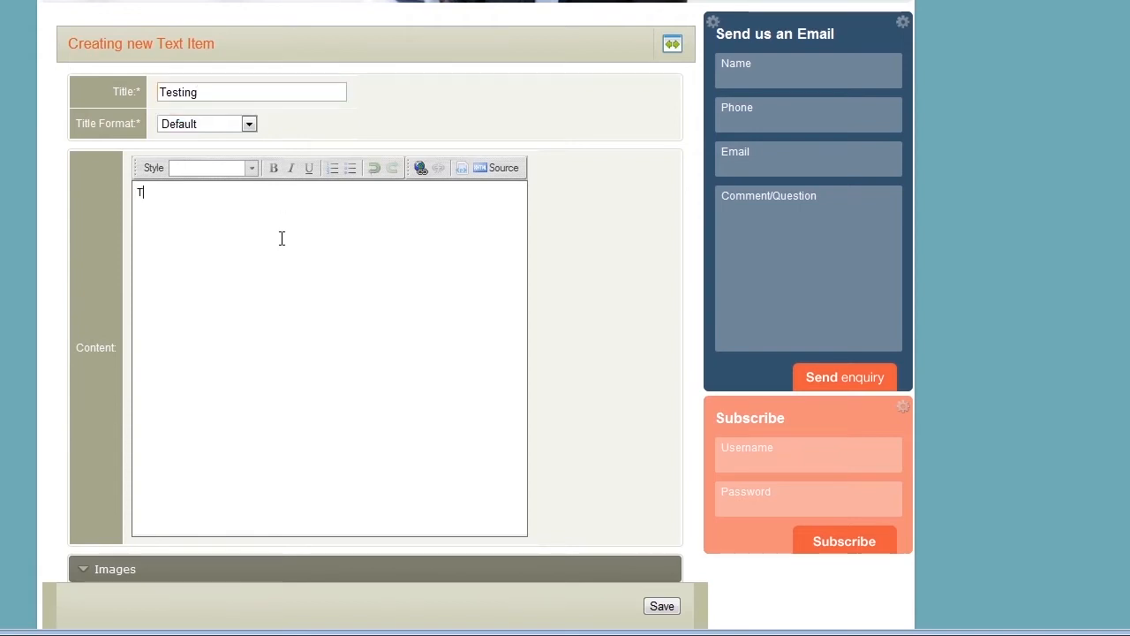
text(123)
click(663, 606)
Step: Return to the FAQs page and check whether the new text item is displayed there
click(495, 52)
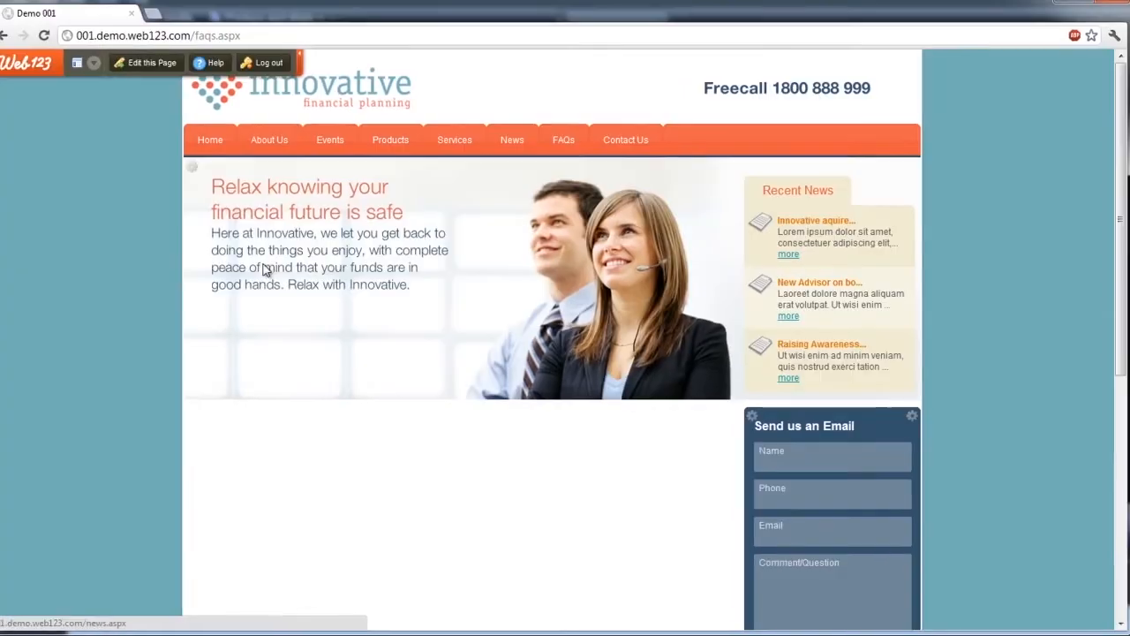
scroll(162, 328, down, 2)
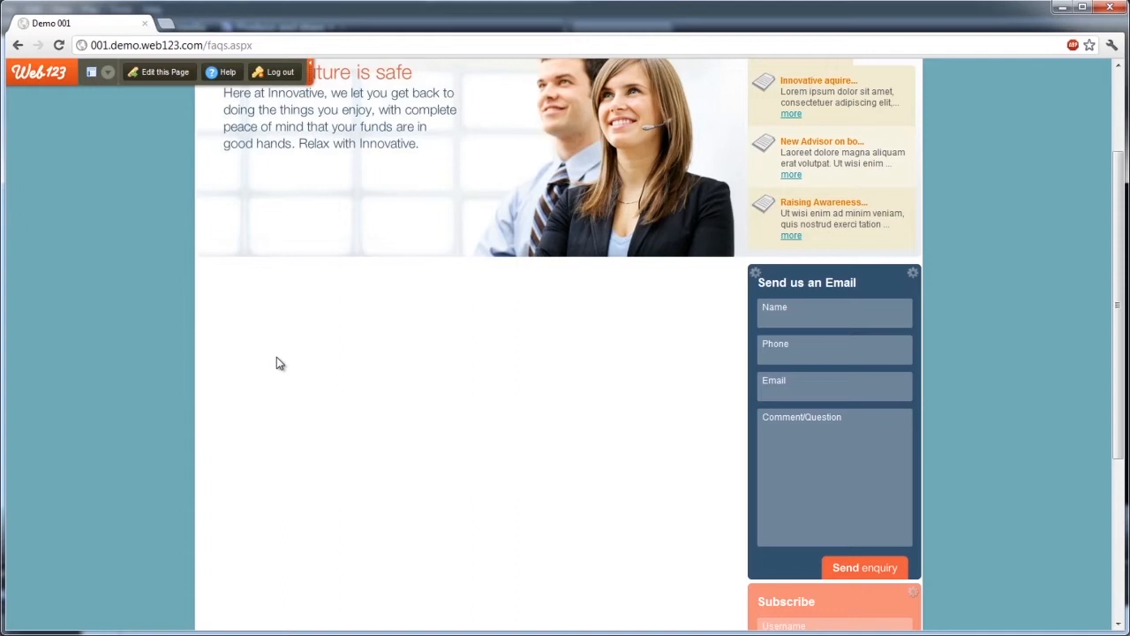
scroll(280, 321, up, 3)
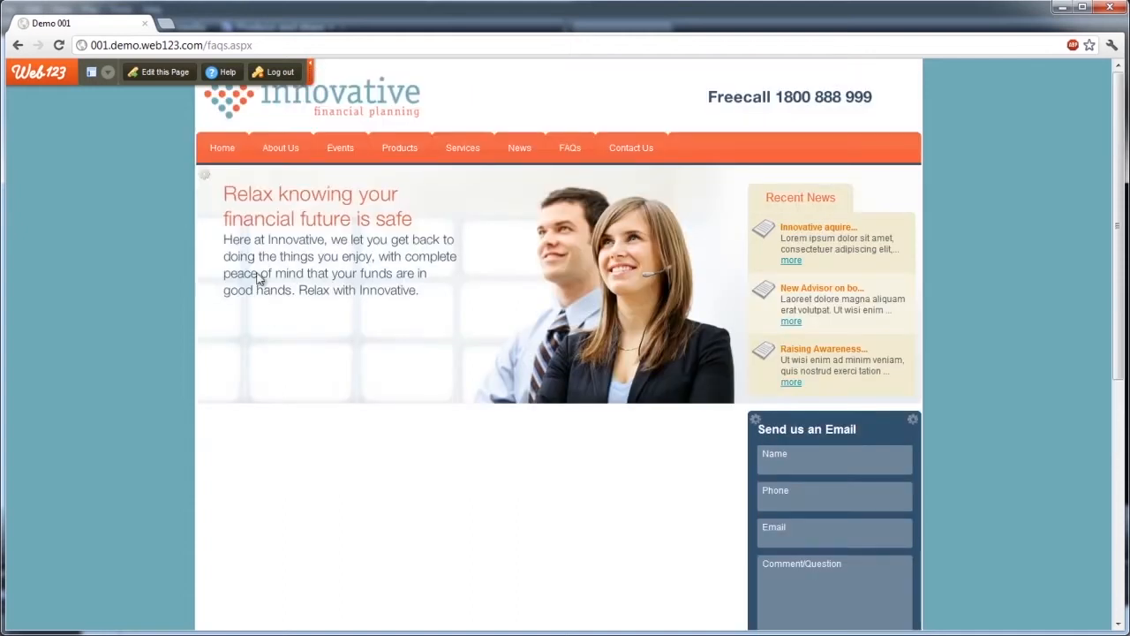
Step: Open the FAQs page for editing and review the content types that can be added to it
click(153, 76)
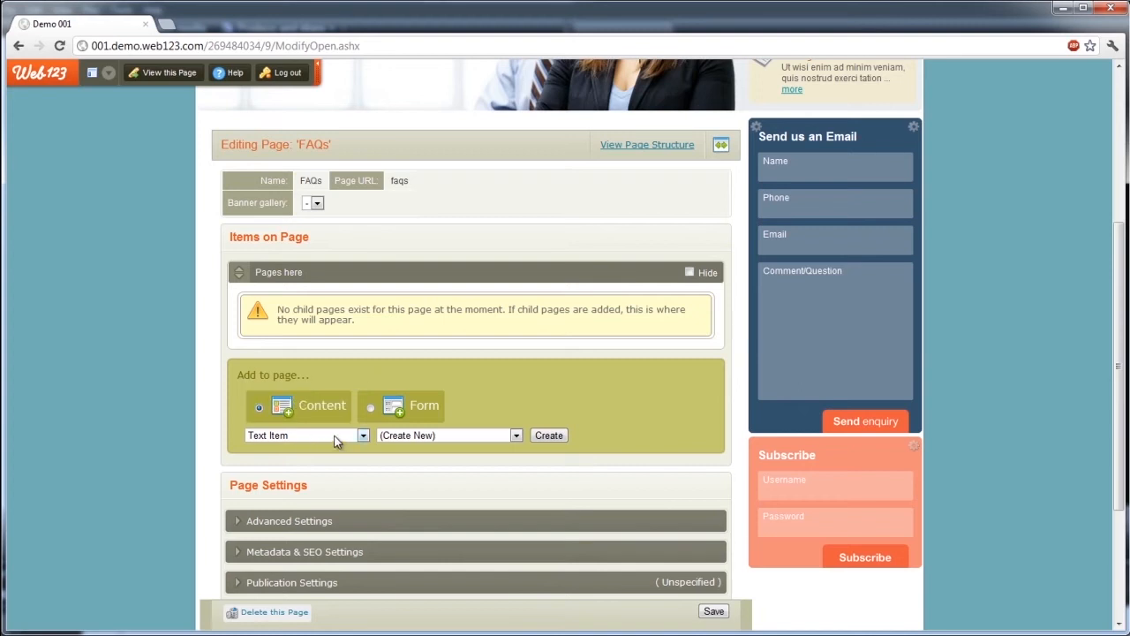
scroll(643, 391, down, 1)
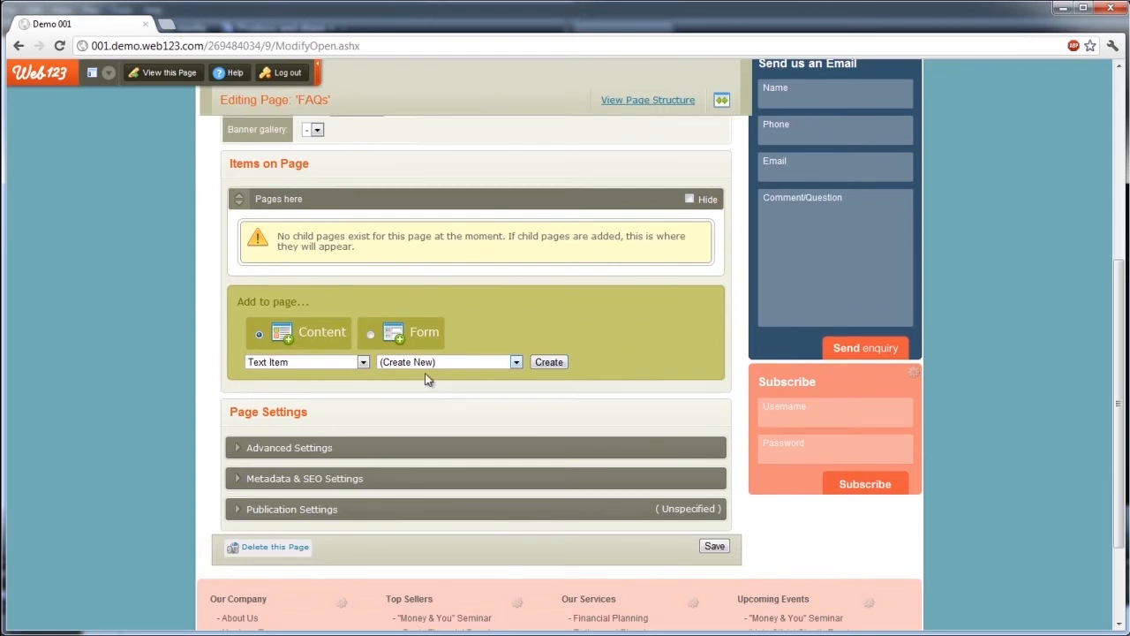
click(341, 370)
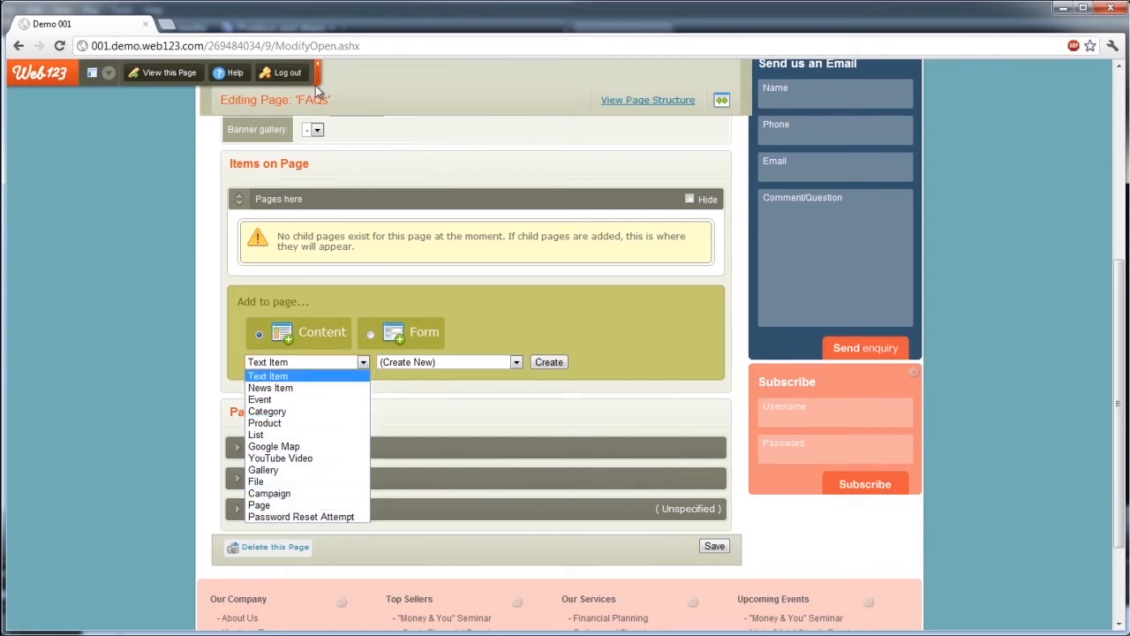
mouse_move(347, 68)
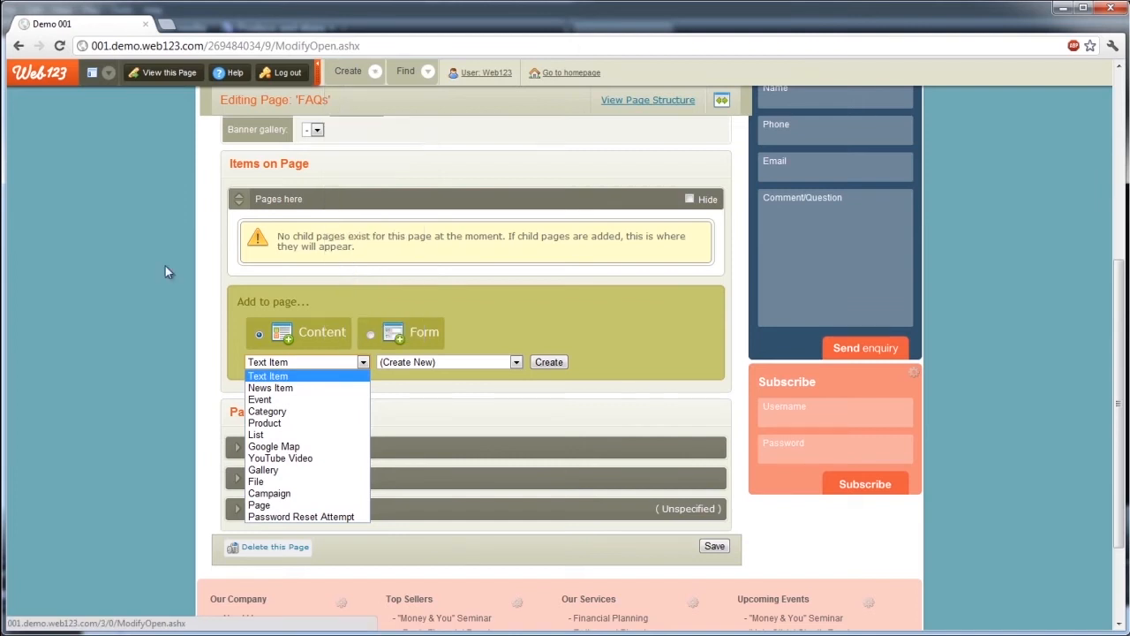
click(140, 312)
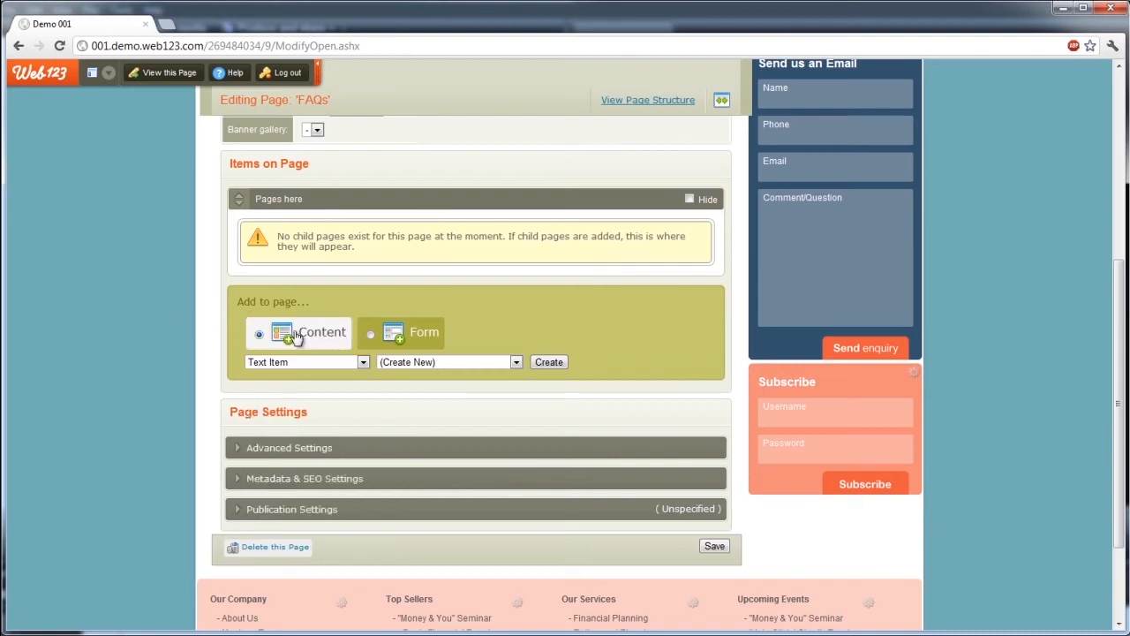
Step: Add the existing text item "Testing", the last one available, to the FAQs page and save the page
click(427, 361)
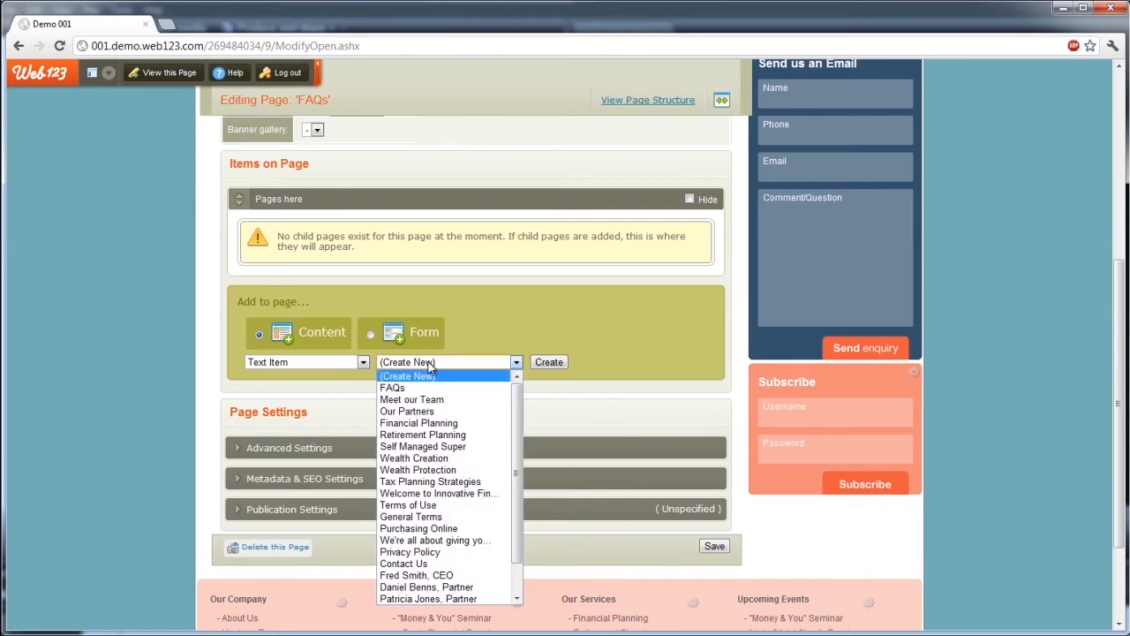
scroll(446, 408, down, 1)
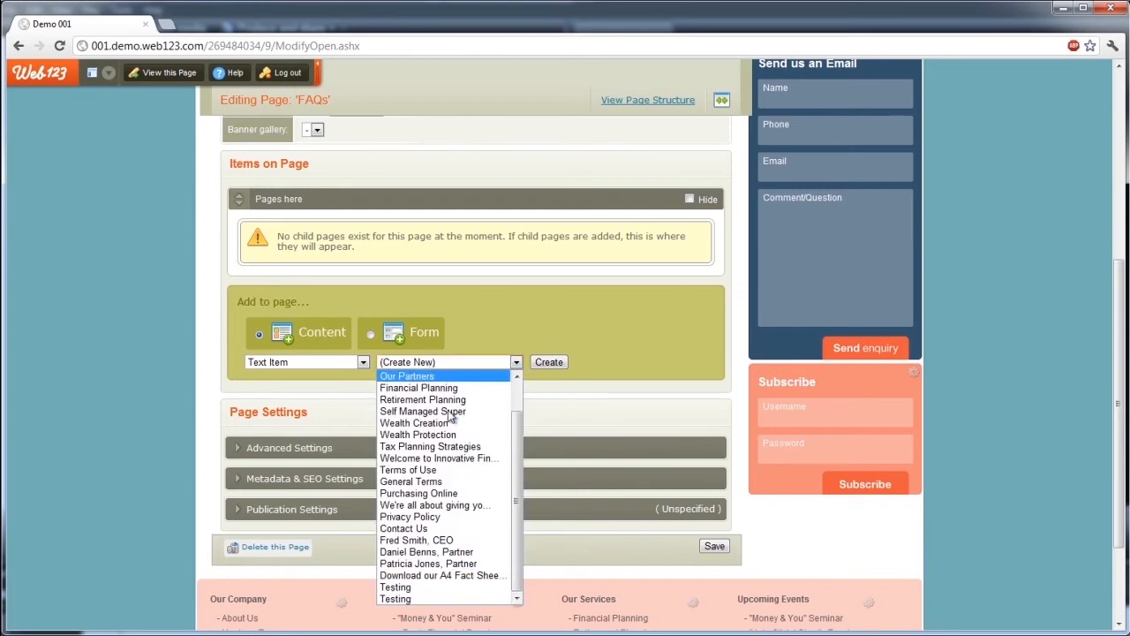
click(422, 600)
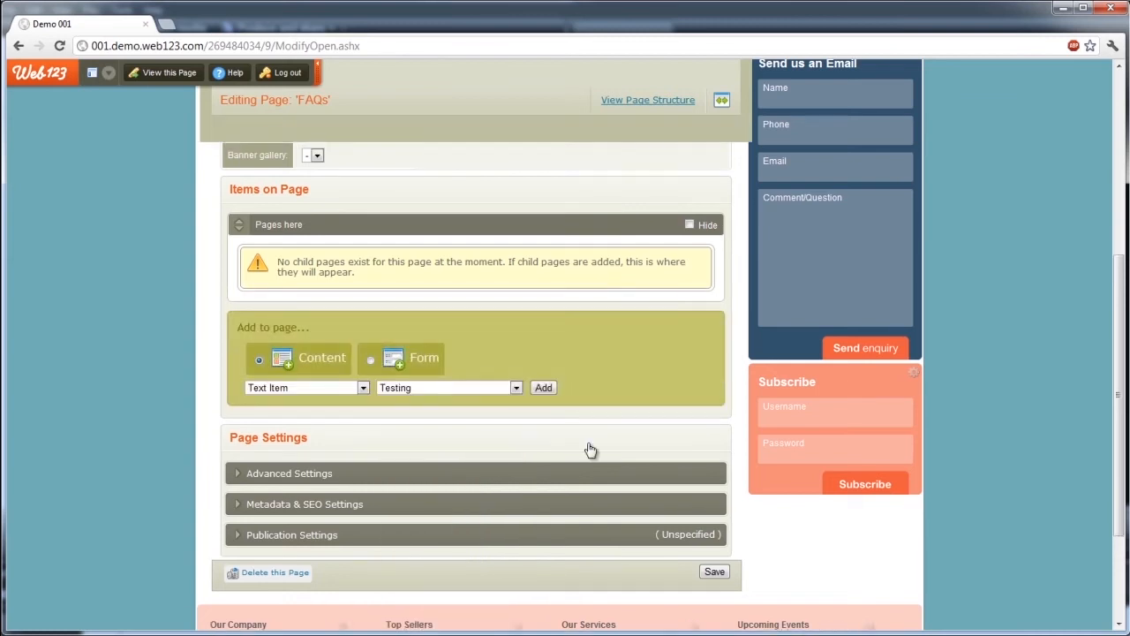
click(543, 388)
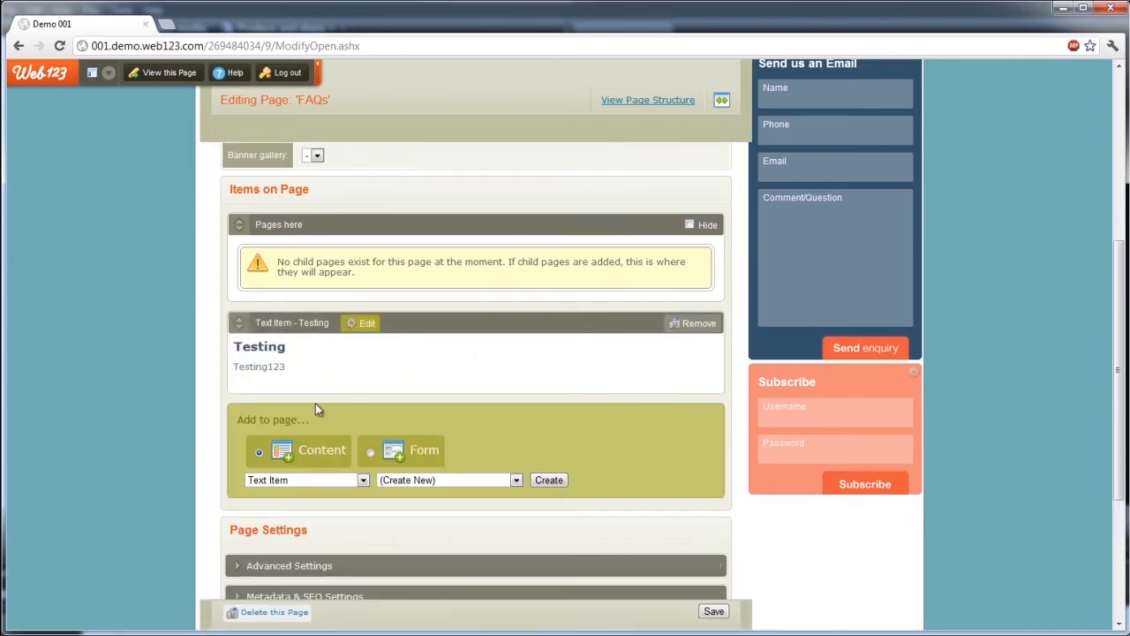
click(714, 612)
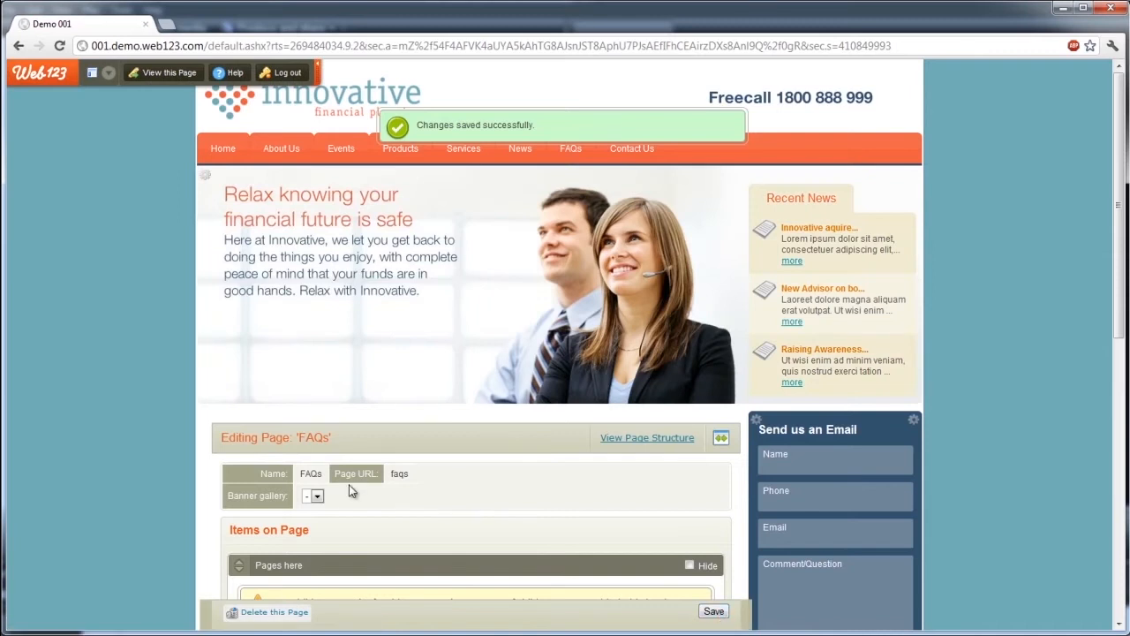
Step: From the live FAQs page, edit the Testing text item so its content reads "Testing123 some more text", and save it
click(573, 149)
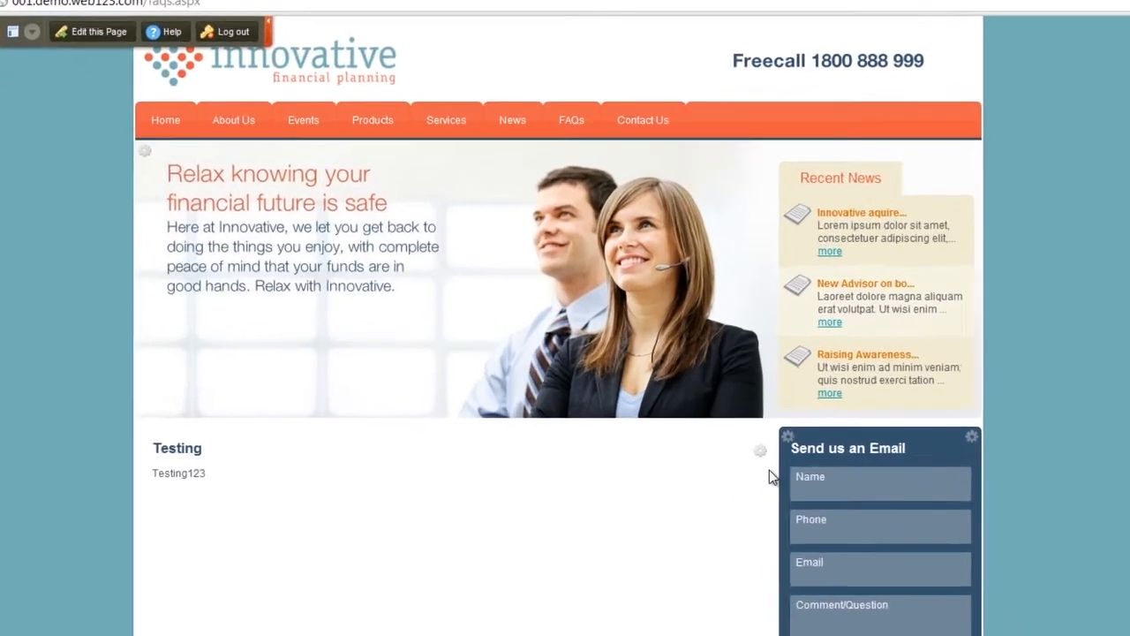
mouse_move(732, 431)
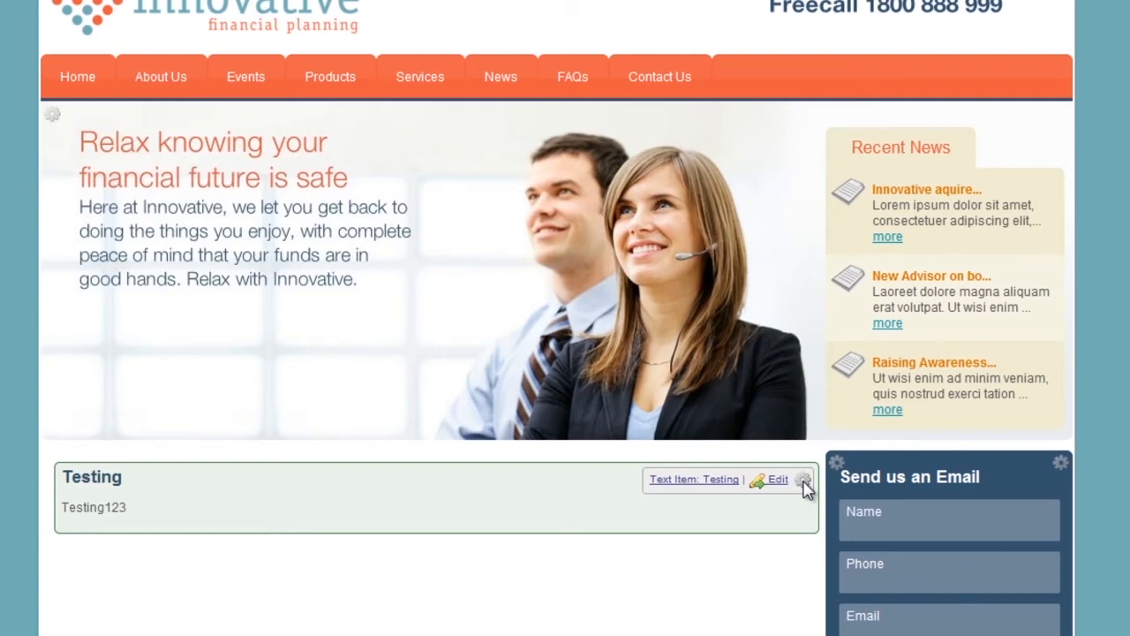
click(779, 482)
scroll(472, 503, down, 2)
click(472, 503)
text(sting123 some more text)
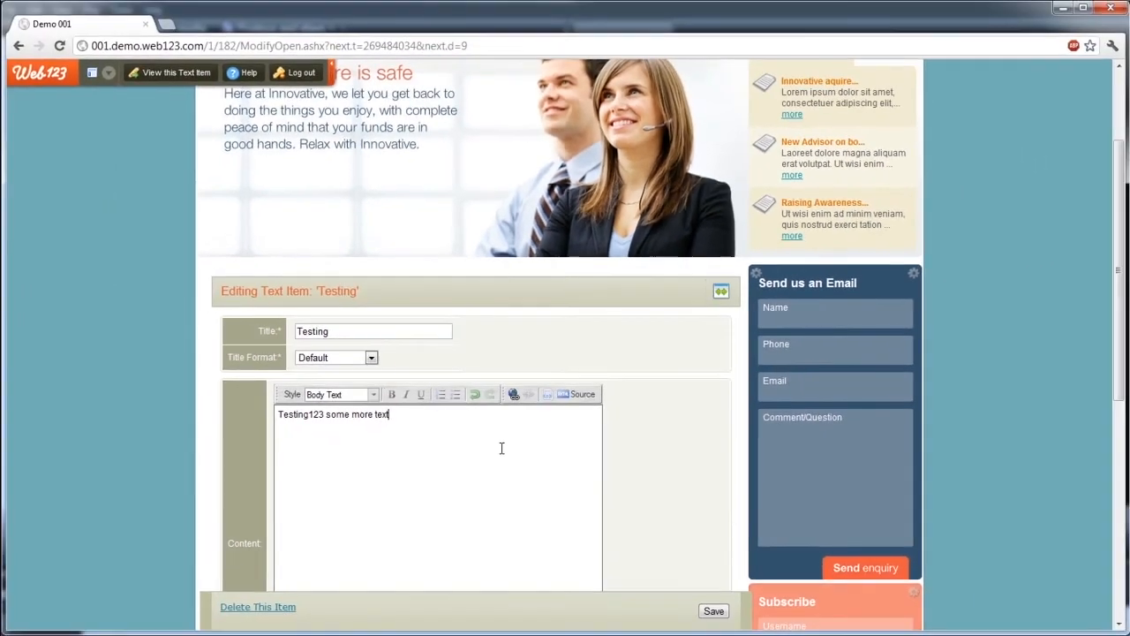
scroll(587, 466, down, 1)
click(714, 611)
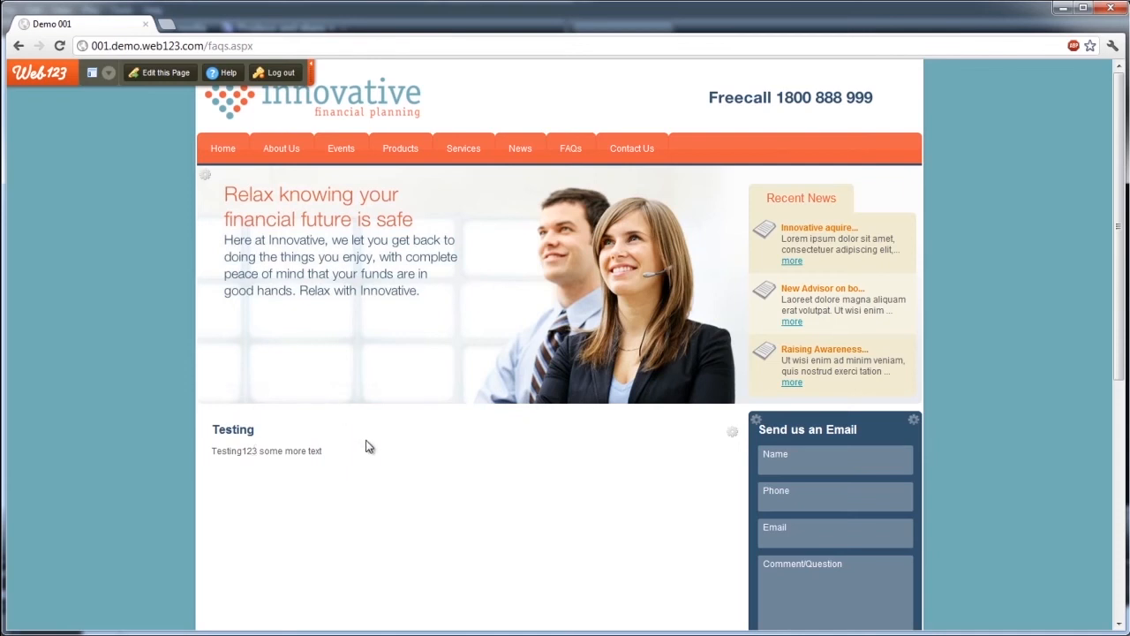
Step: Edit the FAQs page to add a new text item titled "test2" with the content "testing", and save the page
click(160, 74)
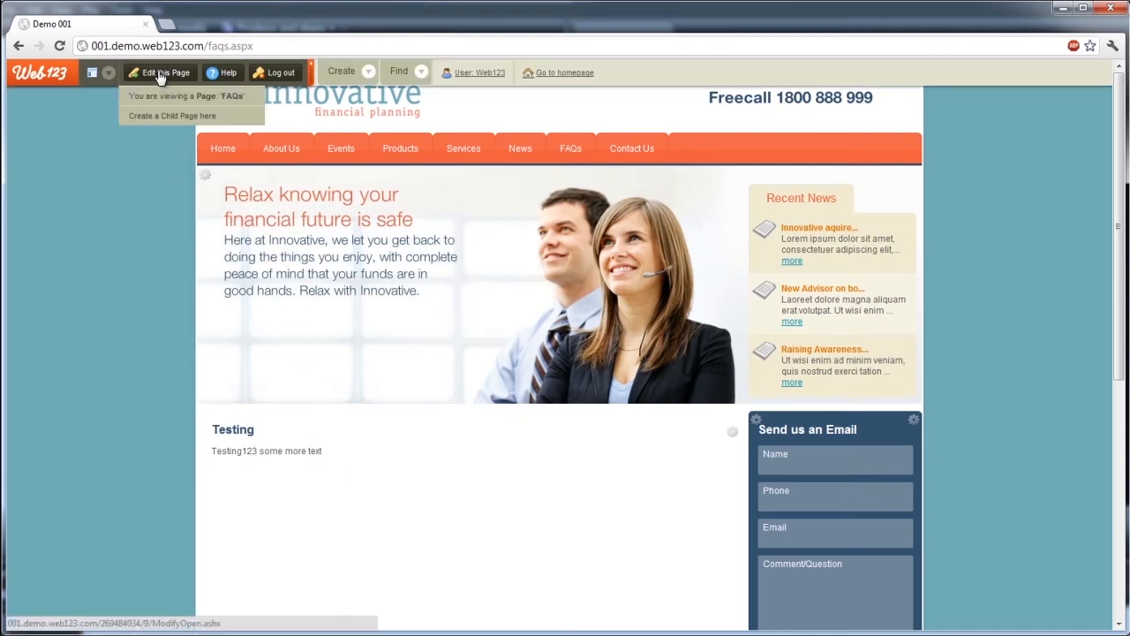
scroll(135, 293, down, 5)
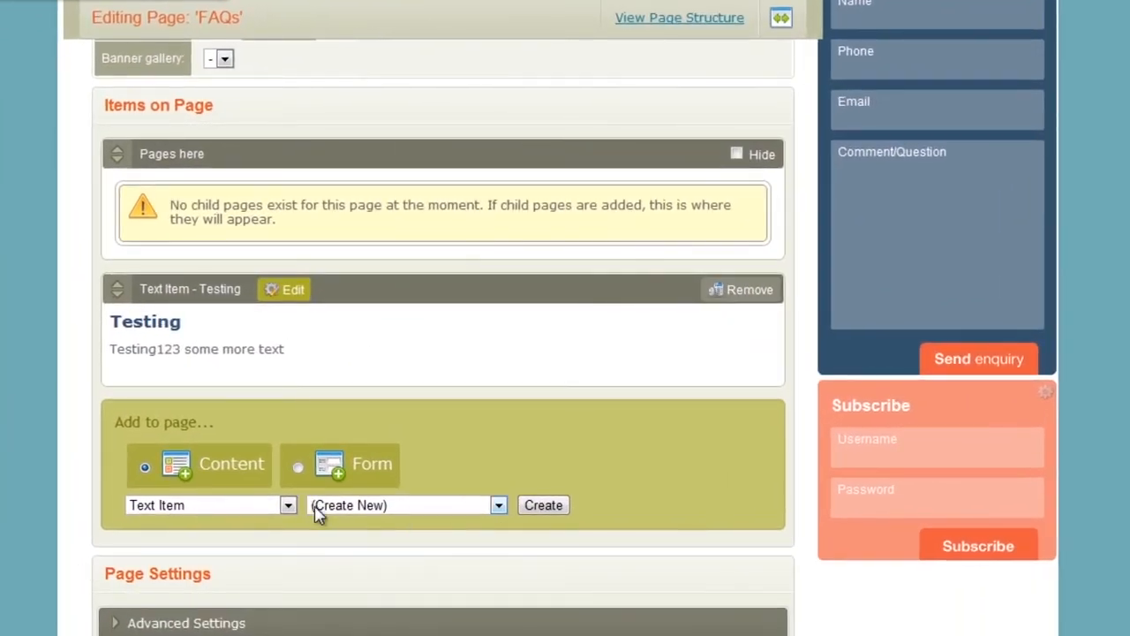
click(544, 507)
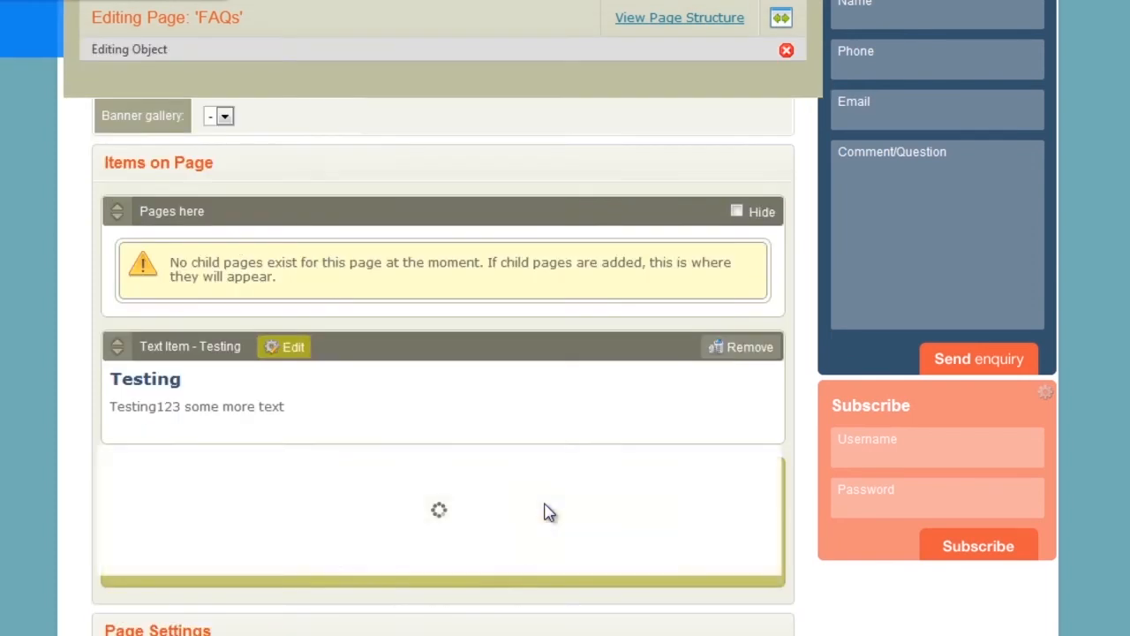
scroll(452, 401, up, 1)
click(238, 194)
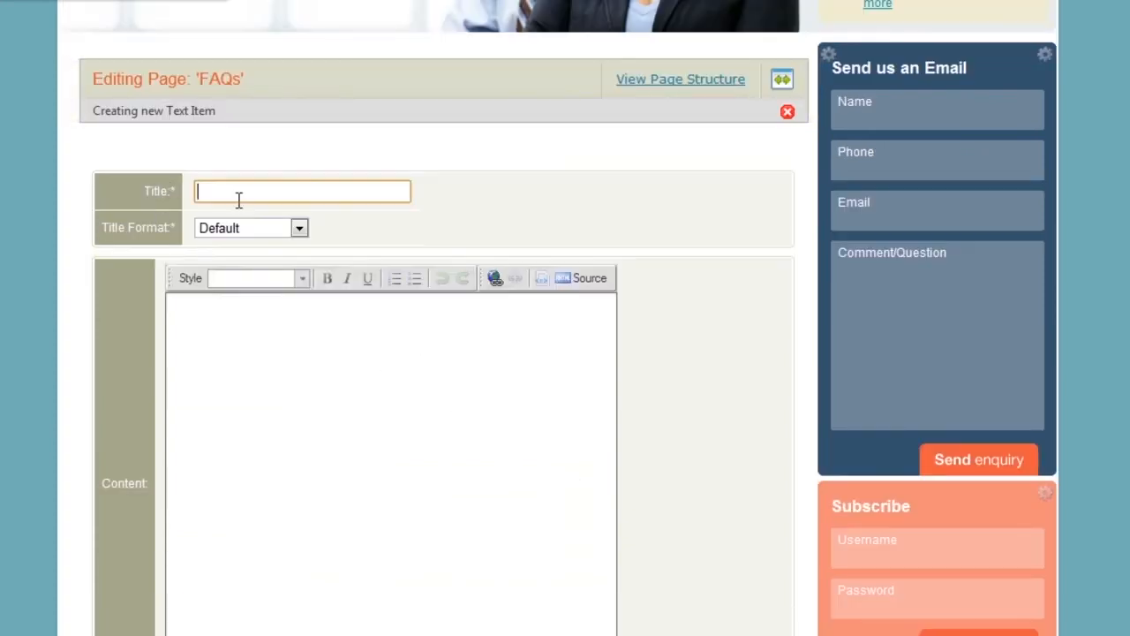
text(test2)
click(283, 364)
text(testing)
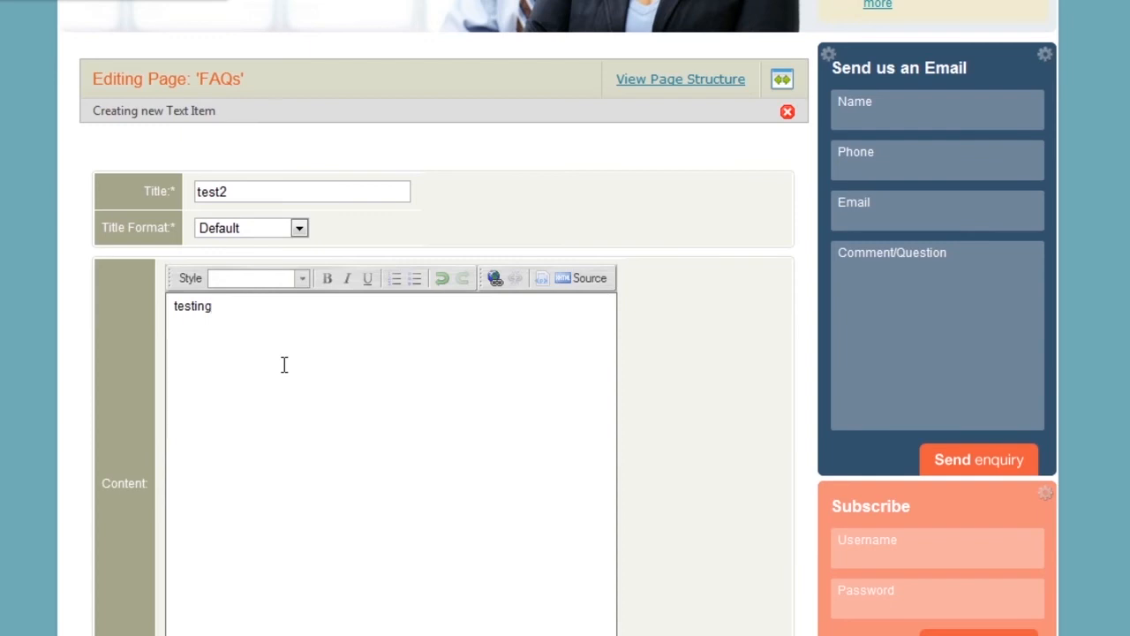
scroll(697, 510, down, 3)
click(759, 628)
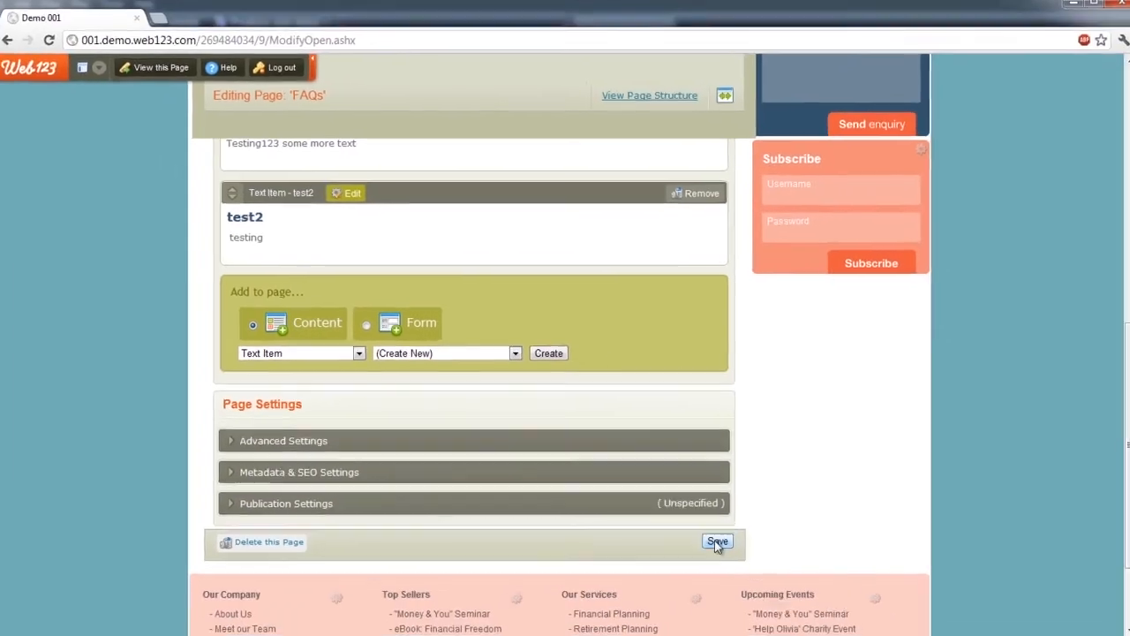
click(716, 539)
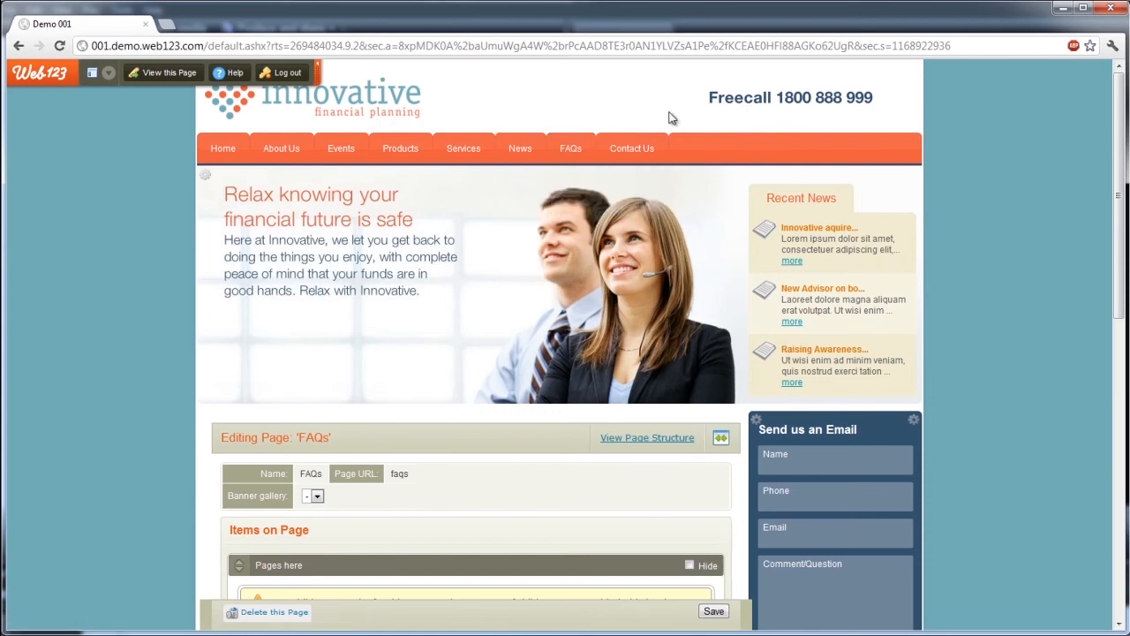
Step: Reorder the FAQs page items so the test2 text item sits above Testing, and save the page
click(562, 152)
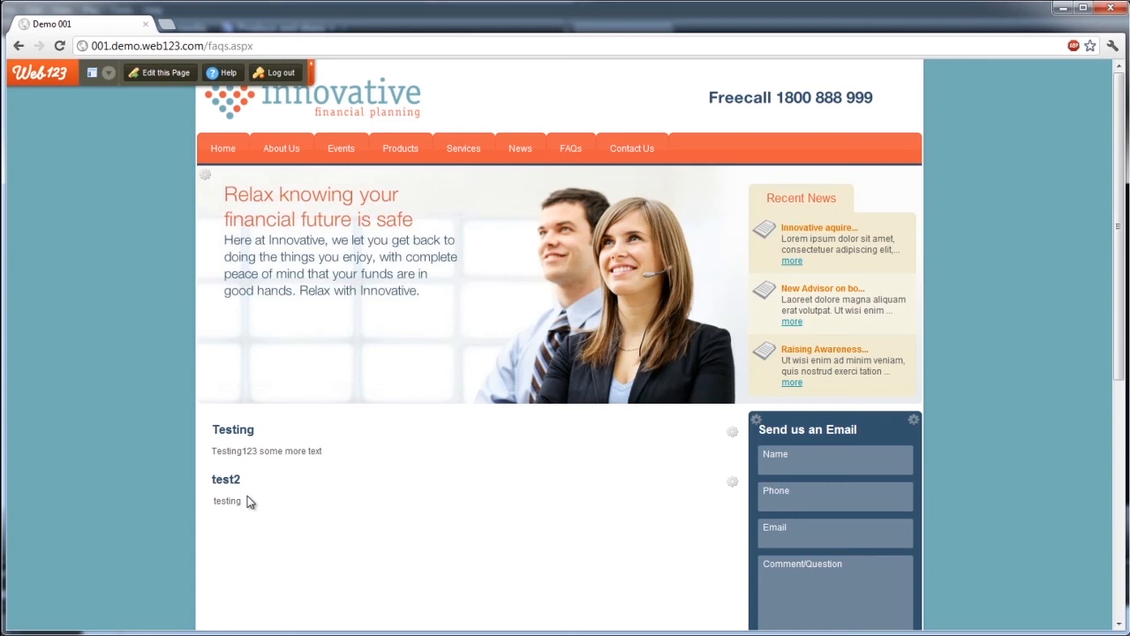
click(166, 74)
scroll(151, 266, down, 3)
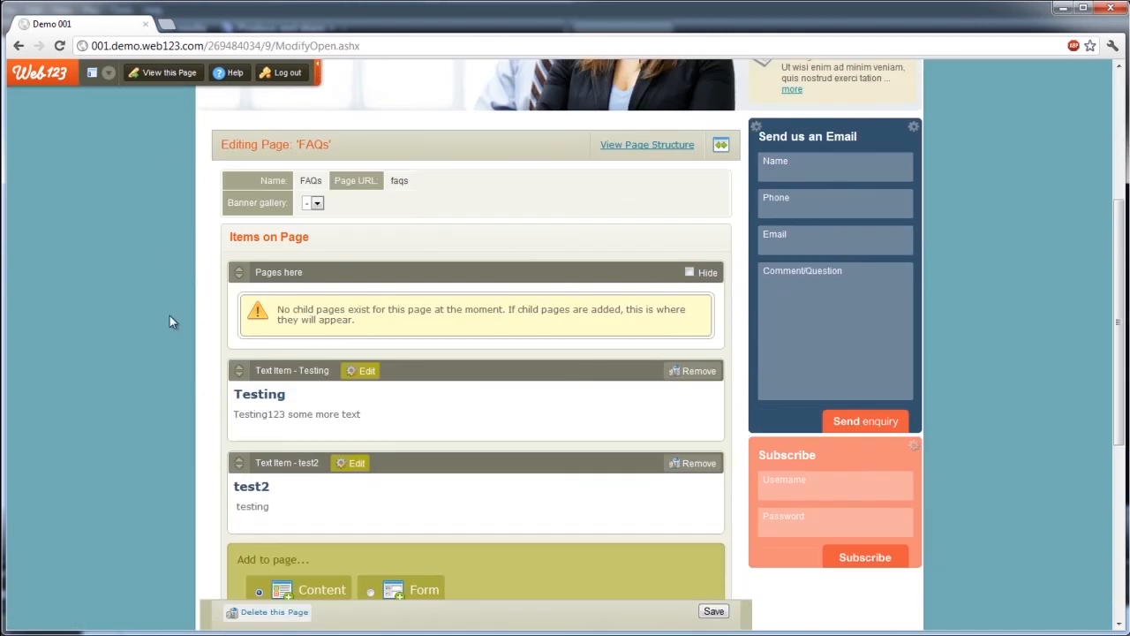
scroll(183, 378, down, 1)
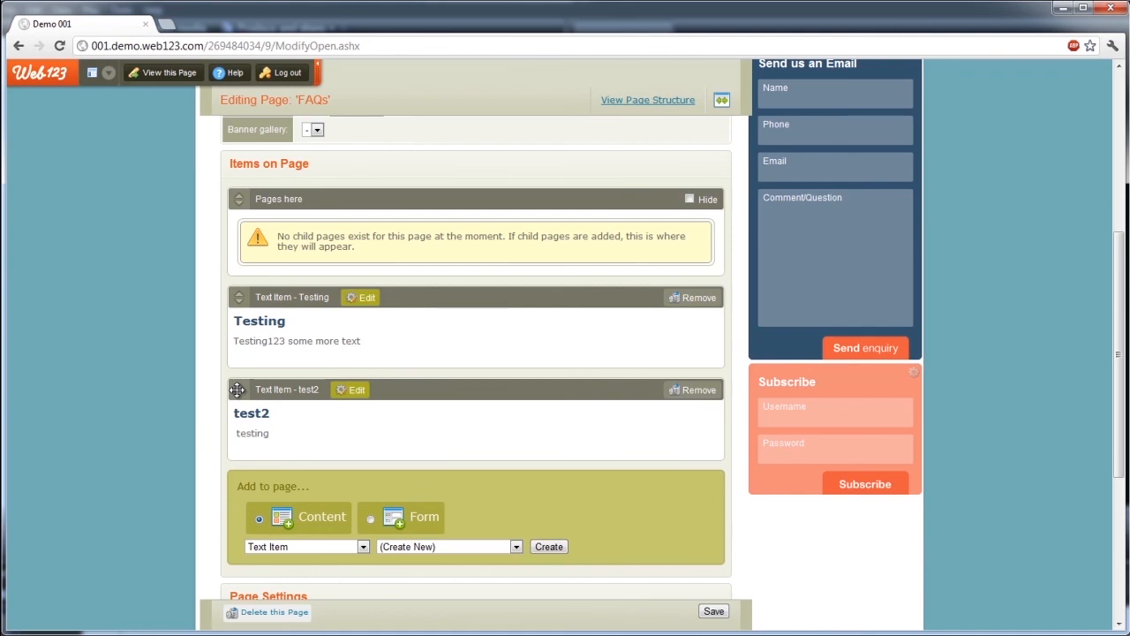
drag(237, 389, 237, 300)
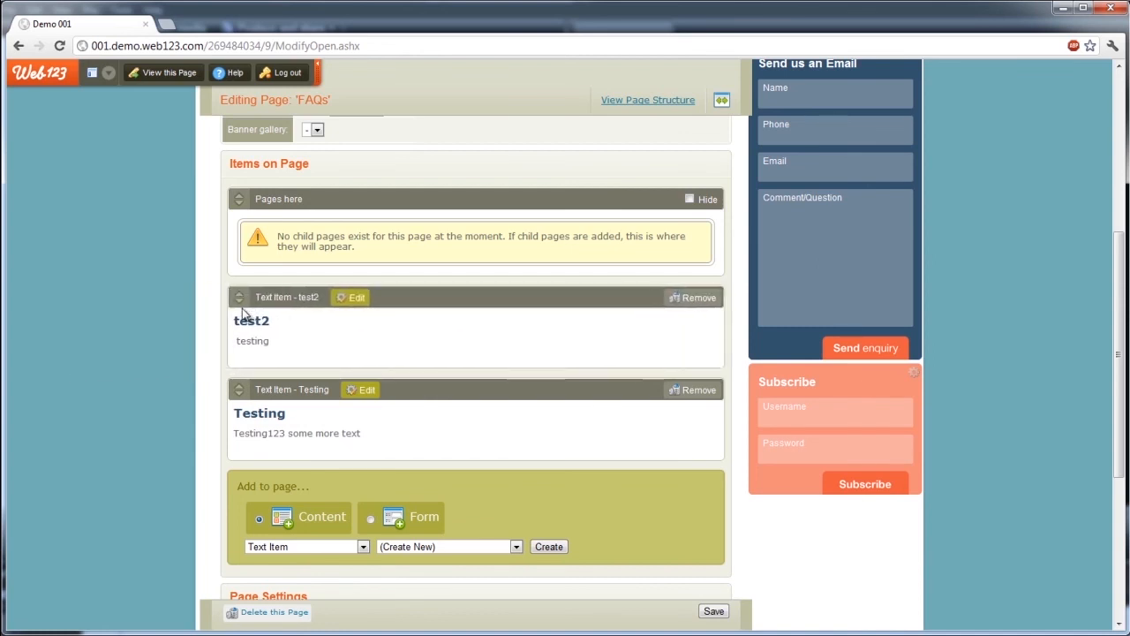
click(714, 611)
Step: View the live FAQs page and check the order of its text items
mouse_move(512, 165)
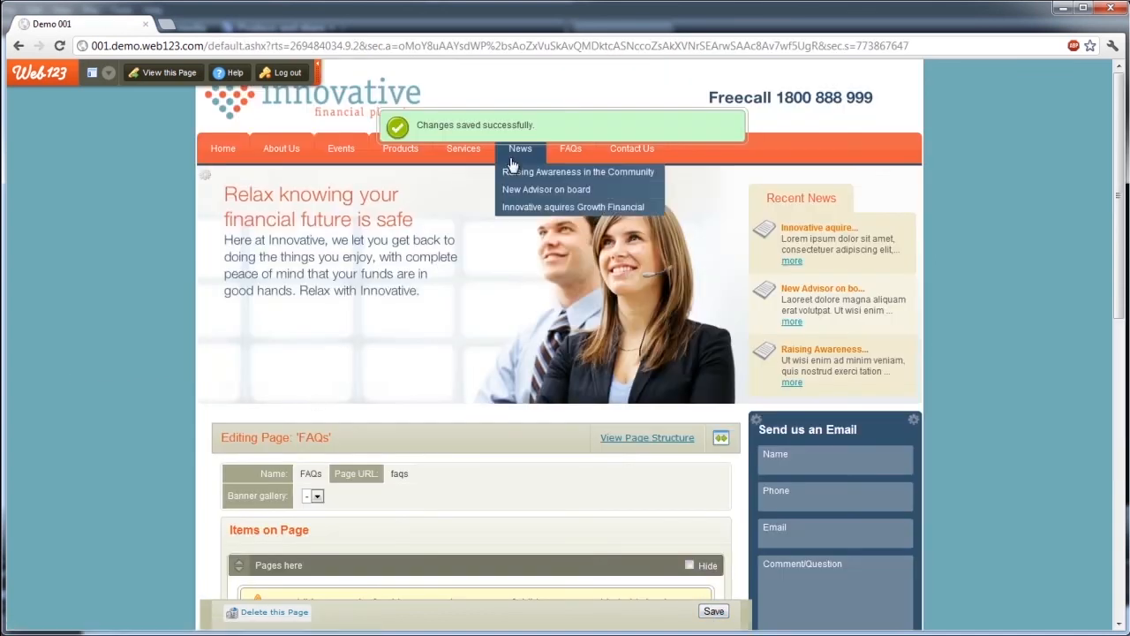
click(571, 148)
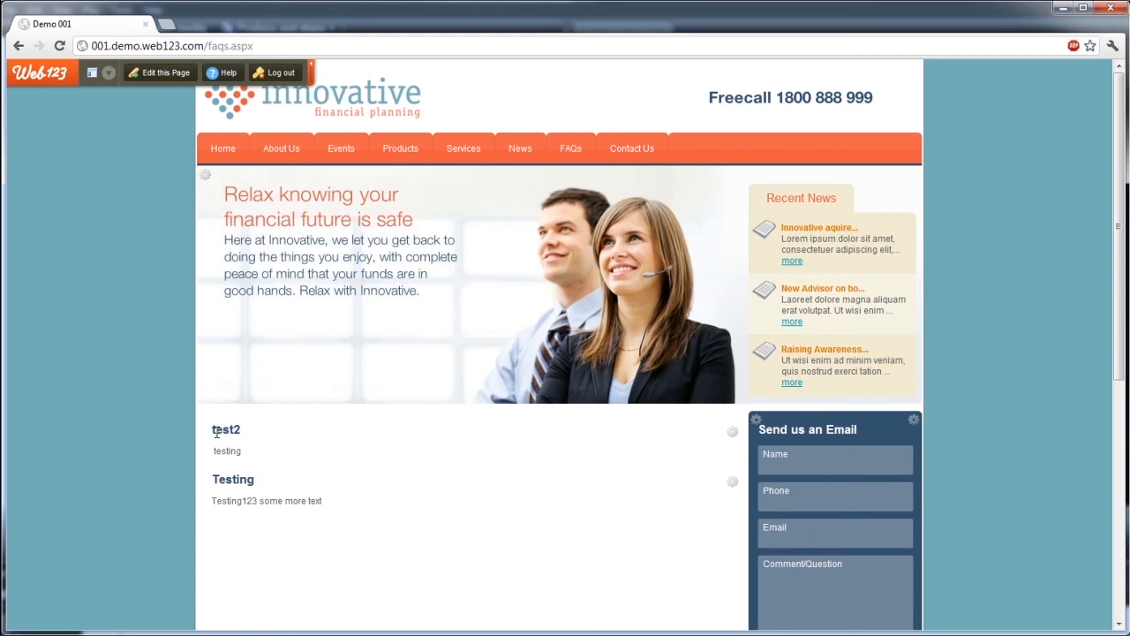
mouse_move(326, 80)
scroll(676, 439, down, 3)
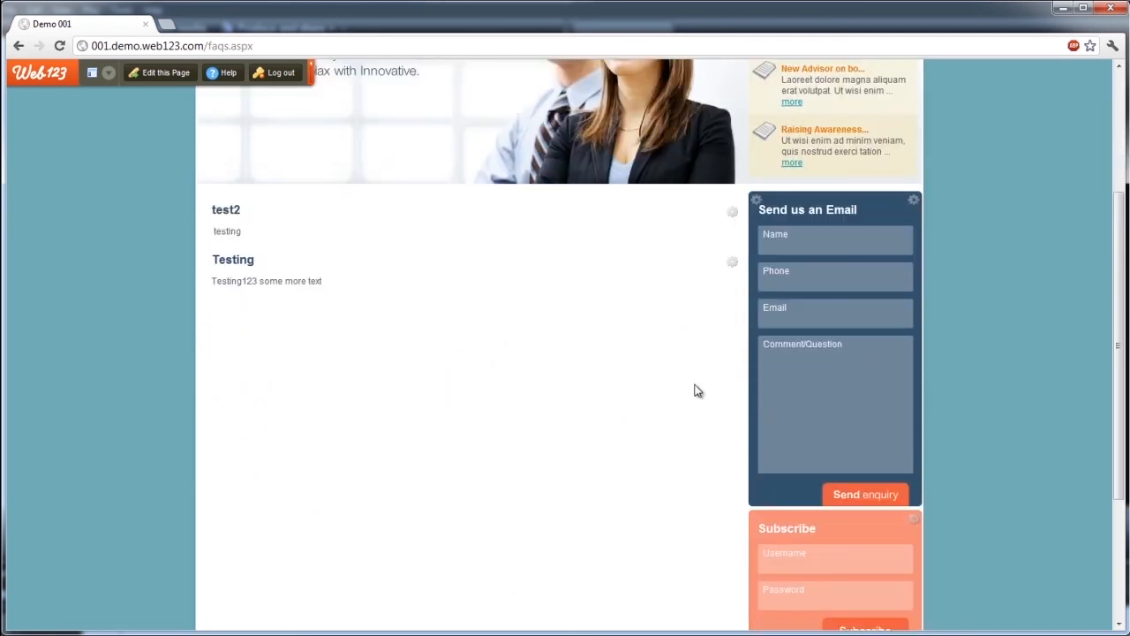